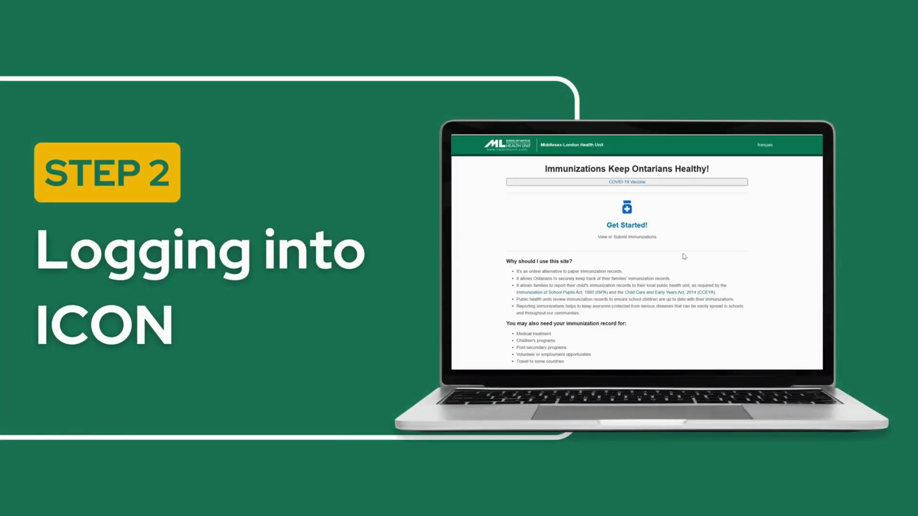
# Start the ICON immunization process and select Public Device as the device type
pyautogui.click(630, 227)
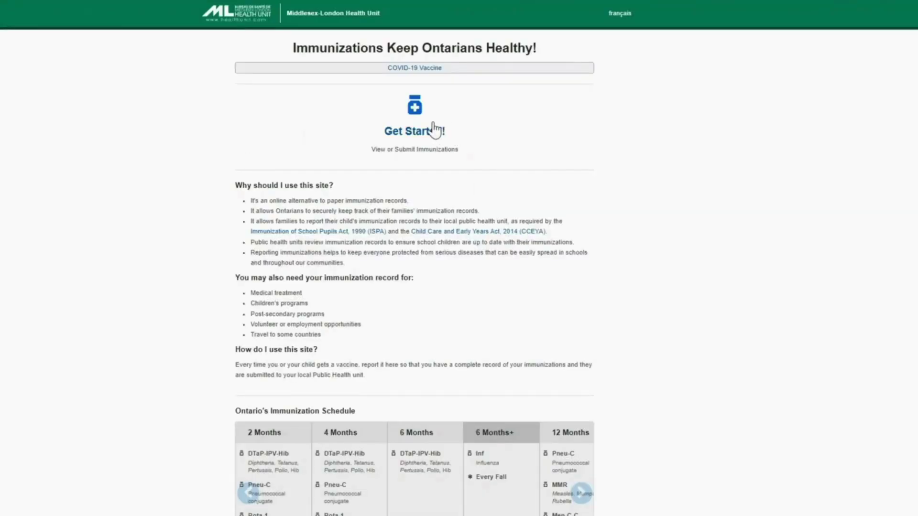
pyautogui.click(426, 129)
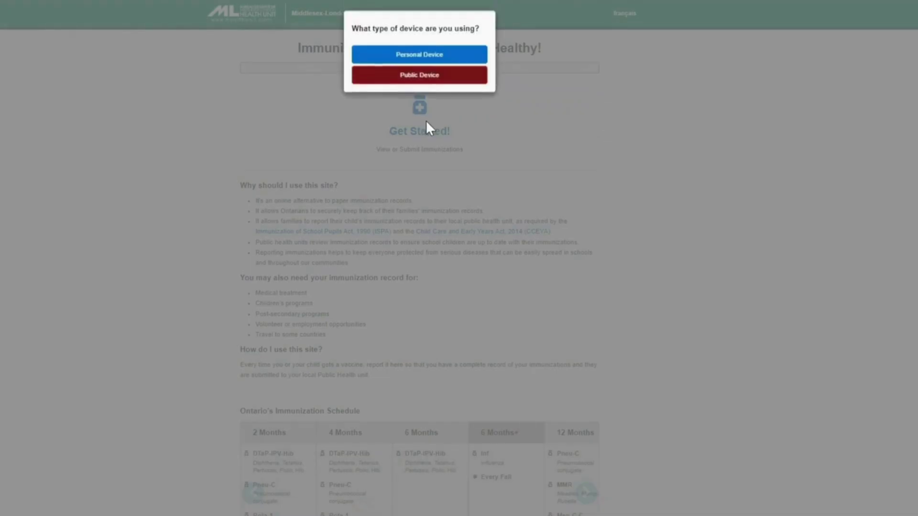
pyautogui.click(461, 79)
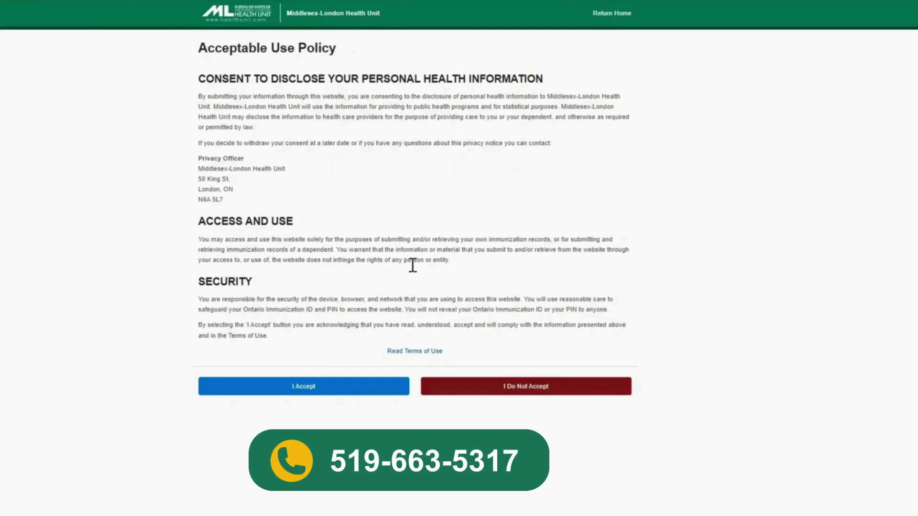
# Accept ICON's Acceptable Use Policy
pyautogui.click(390, 391)
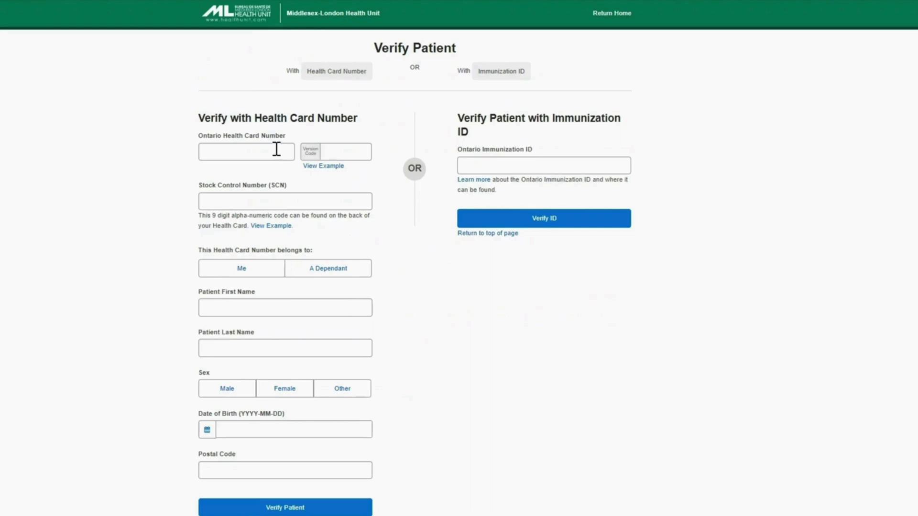
# Enter the health card number, version code and stock control number, marking the card as Me
pyautogui.click(277, 149)
pyautogui.write('1234567890')
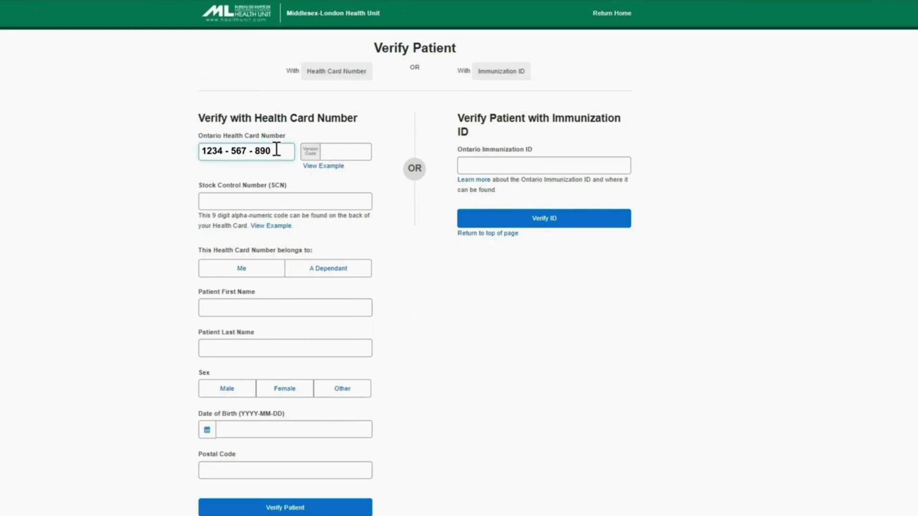
pyautogui.press('Tab')
pyautogui.write('AB')
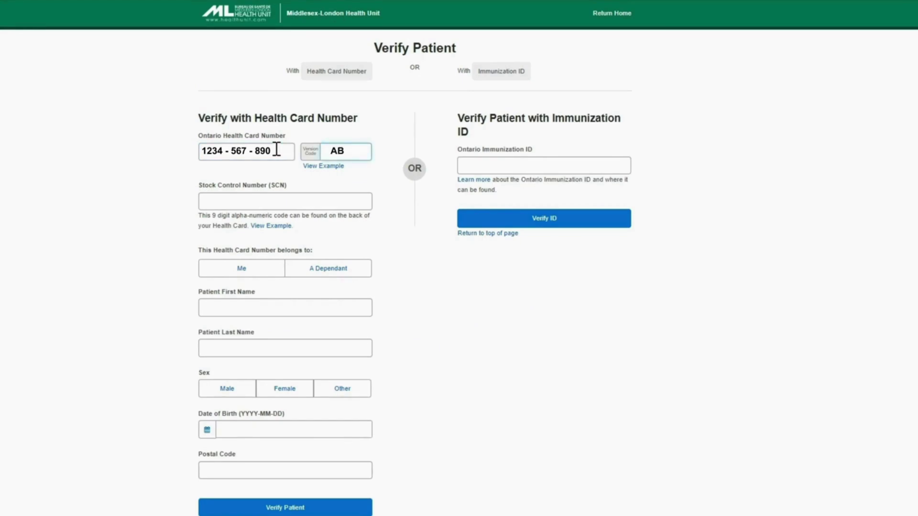
pyautogui.press('Tab')
pyautogui.write('AB1234567')
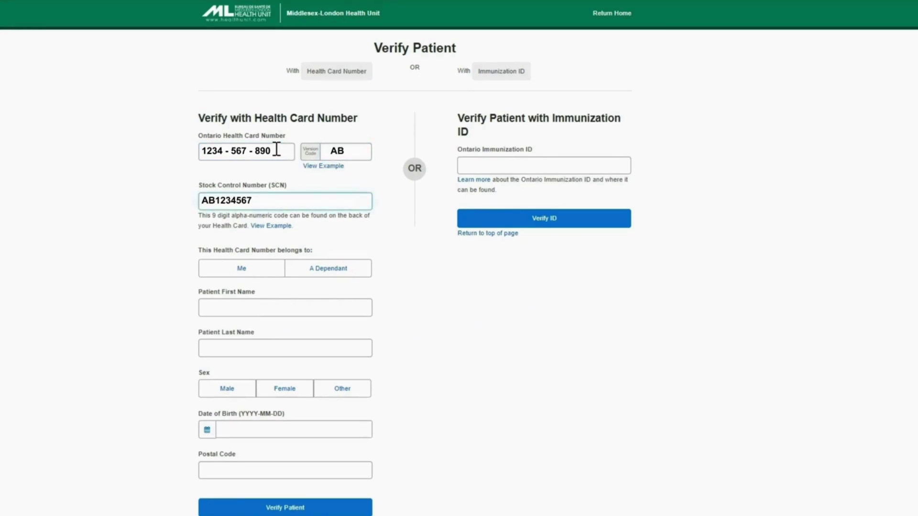
pyautogui.press('Tab')
# Enter the patient's first and last name, select Female, then date of birth and postal code
pyautogui.press('Tab')
pyautogui.press('space')
pyautogui.press('Tab')
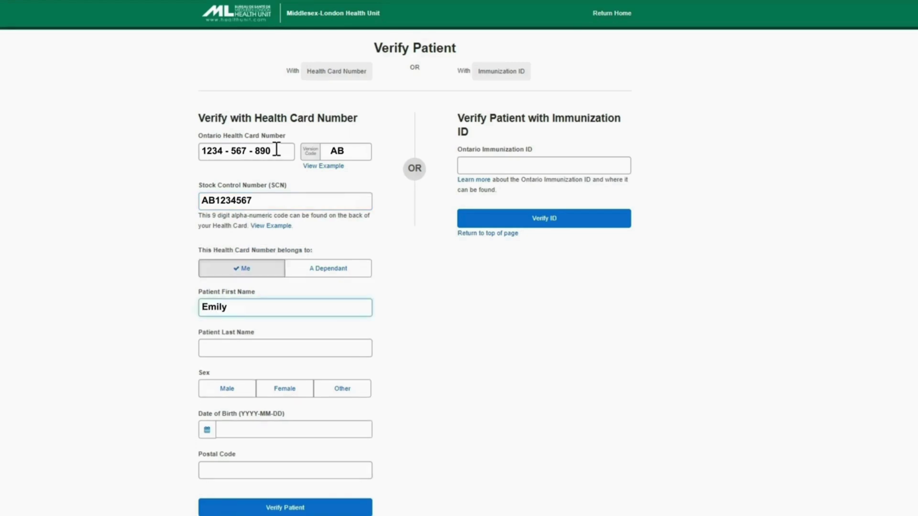
pyautogui.press('Tab')
pyautogui.press('Tab')
pyautogui.press('Tab')
pyautogui.press('space')
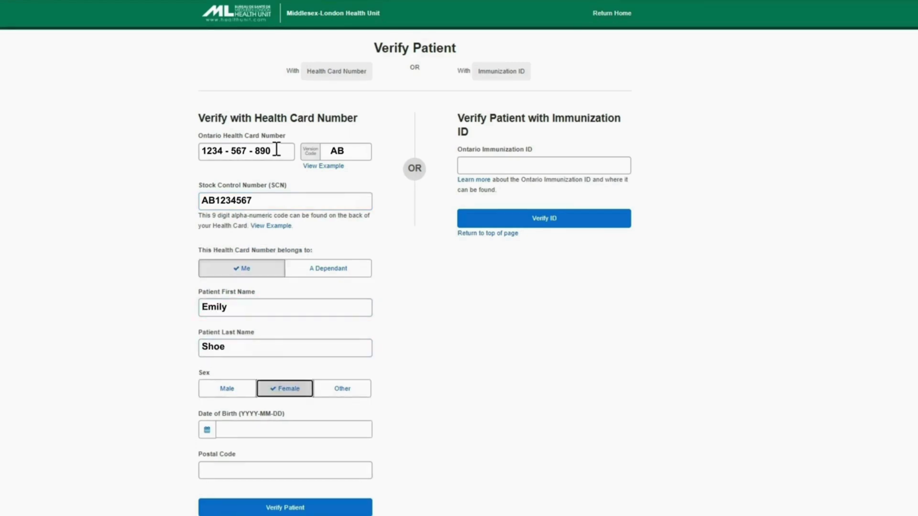
pyautogui.press('Tab')
pyautogui.press('Tab')
pyautogui.write('2010-04-24')
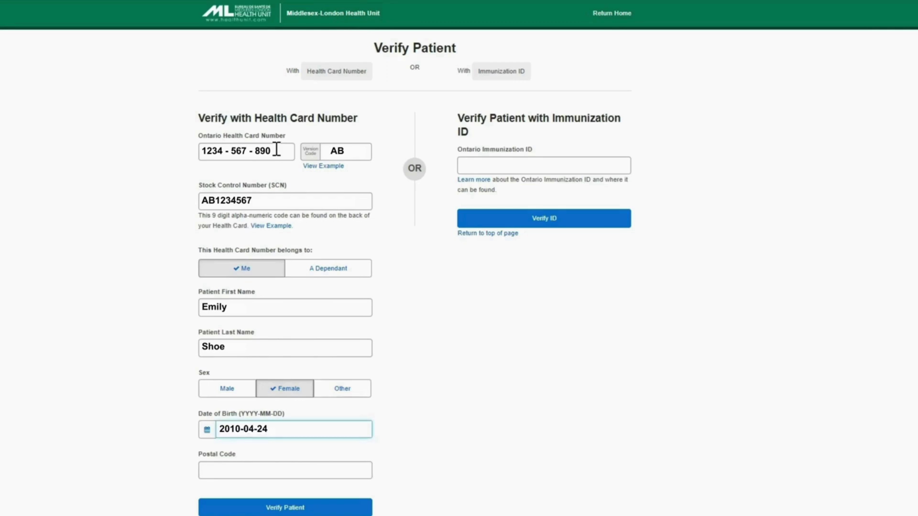
pyautogui.press('Tab')
pyautogui.write('A1B 2C3')
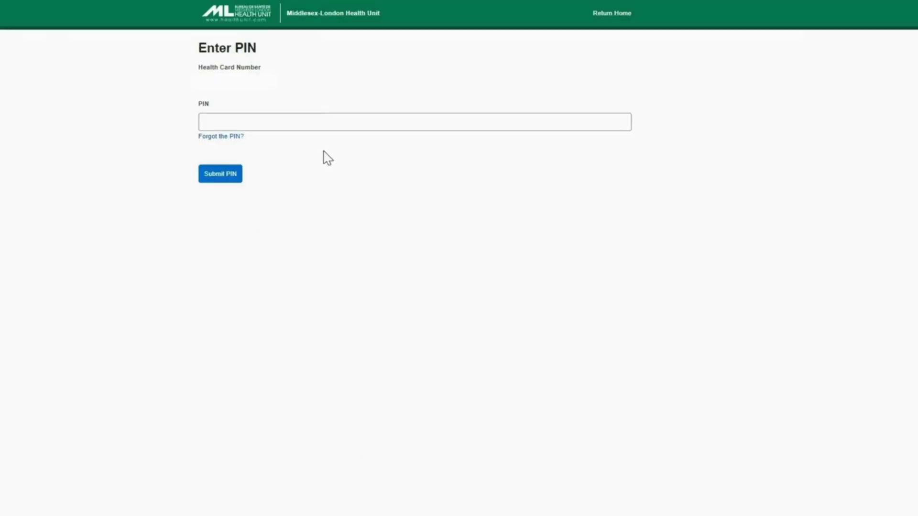
# Enter the access PIN and submit it to open the patient's immunization record
pyautogui.click(323, 123)
pyautogui.write('••••••')
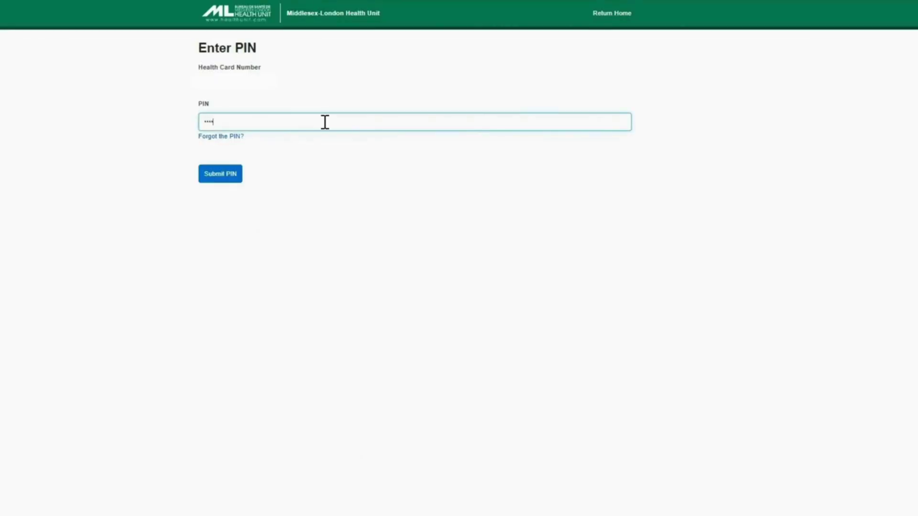
pyautogui.click(223, 175)
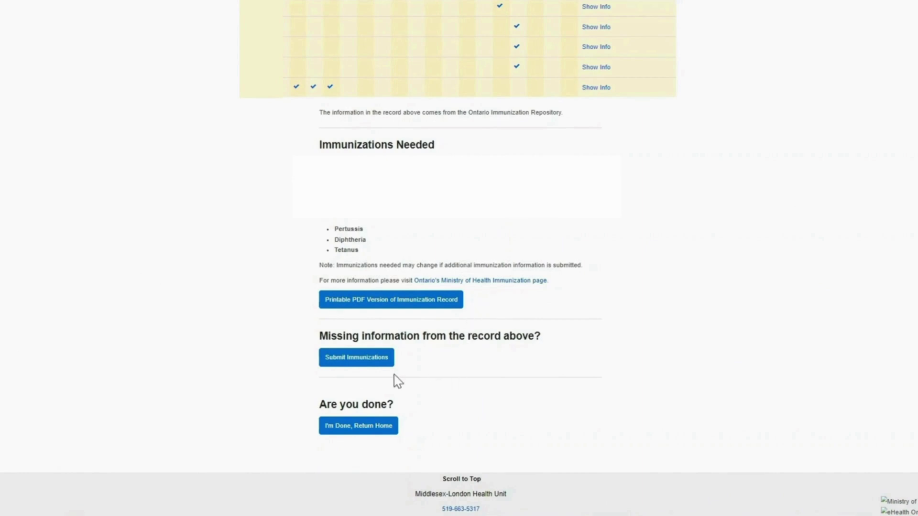
# Choose Submit Immunizations under 'Missing information from the record above?'
pyautogui.click(367, 367)
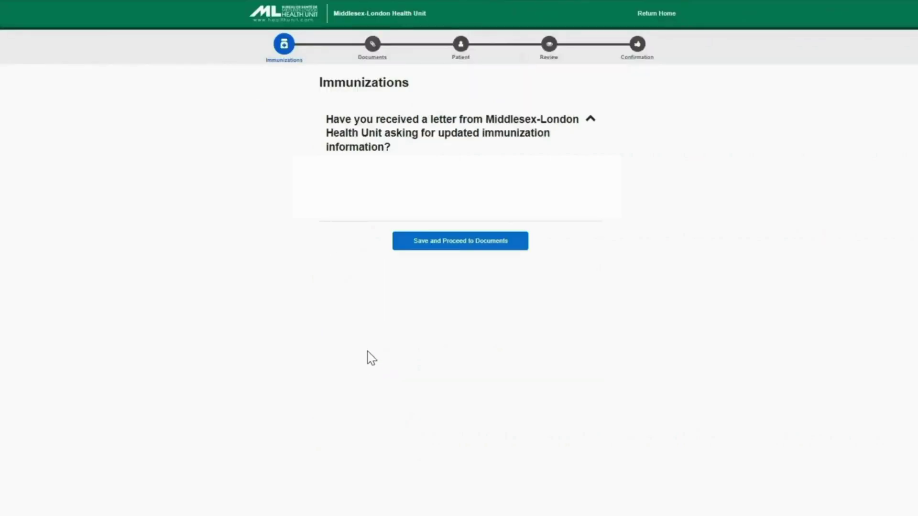
# Answer Yes to the health unit letter and Ontario questions, choosing Grouped by Immunization format
pyautogui.click(347, 176)
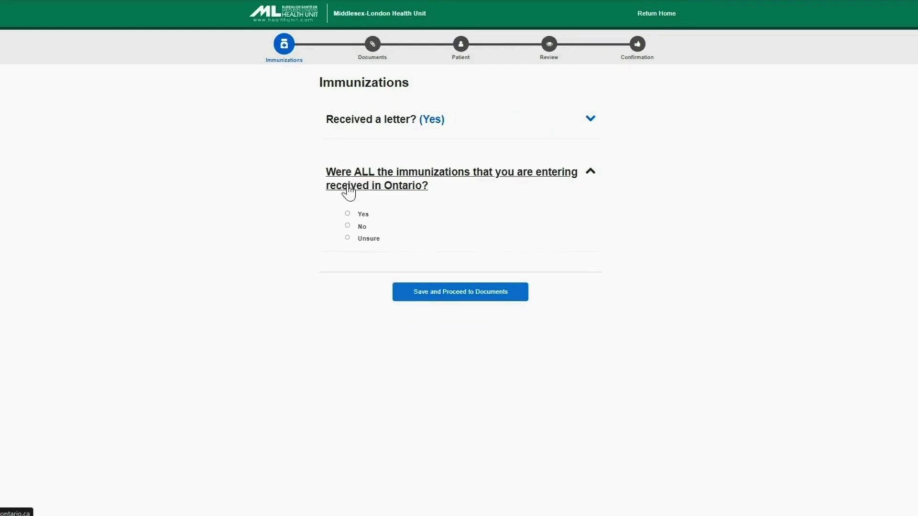
pyautogui.click(348, 214)
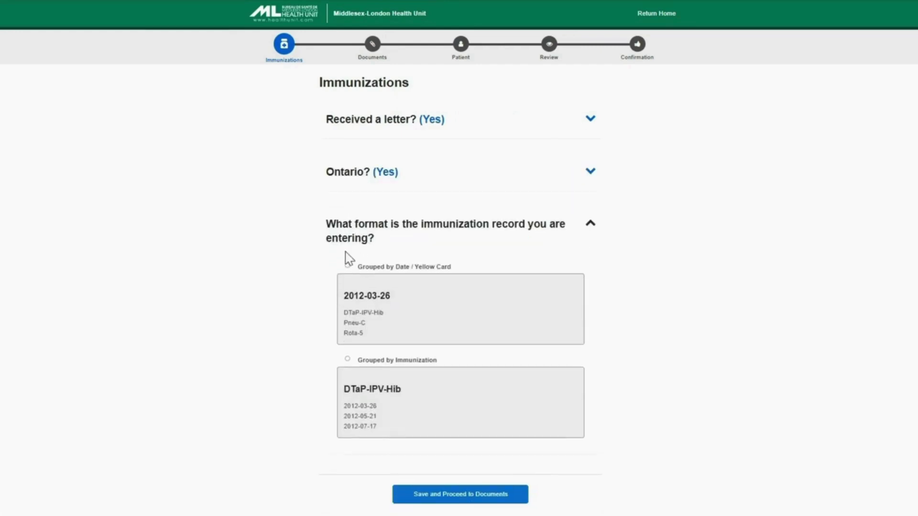
pyautogui.click(348, 358)
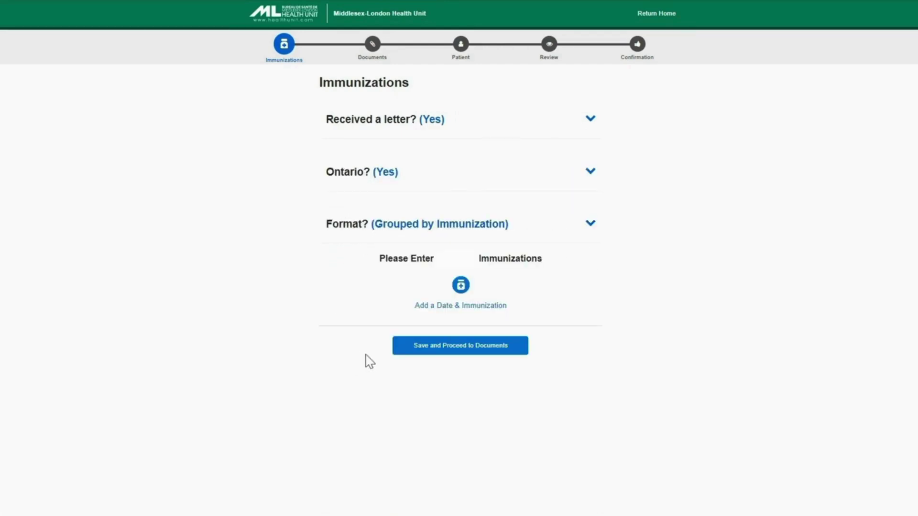
pyautogui.click(427, 354)
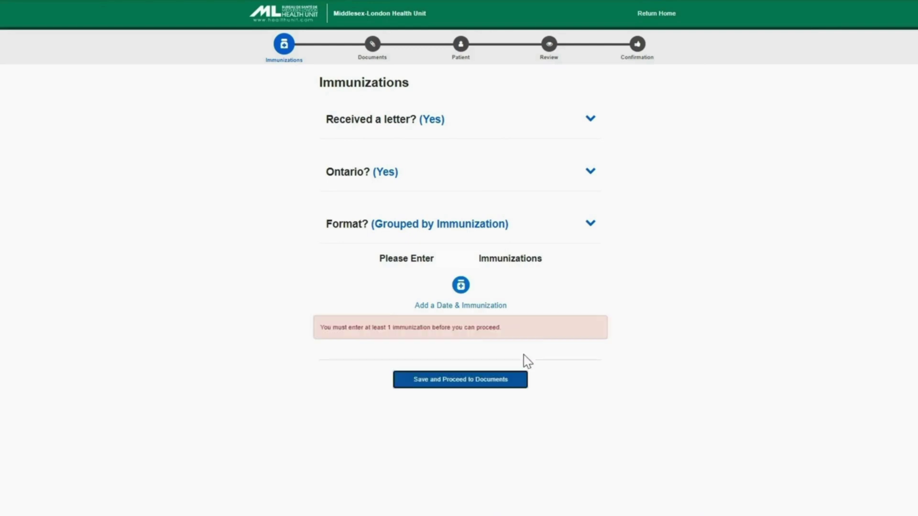
pyautogui.click(461, 301)
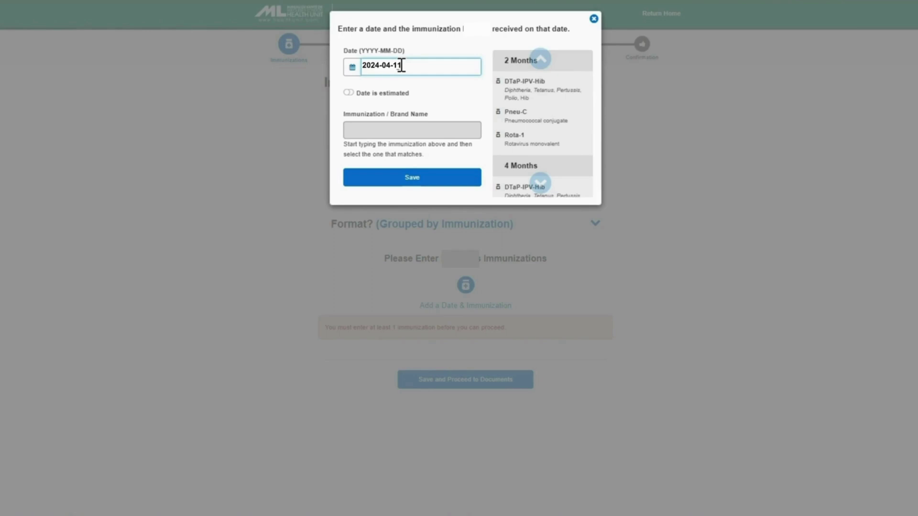
# Search 'dtap' in Immunization / Brand Name and select DTaP-IPV-Hib for the 2024-04-11 entry
pyautogui.press('Tab')
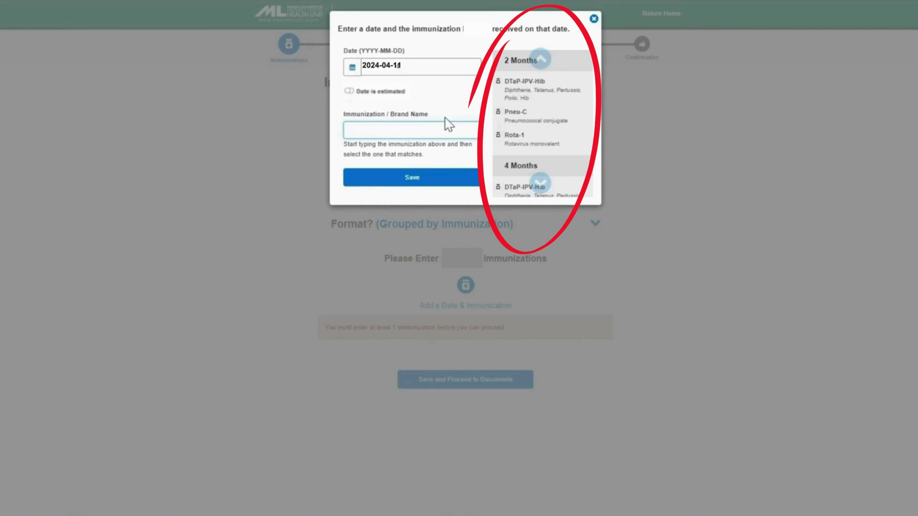
pyautogui.write('dtap')
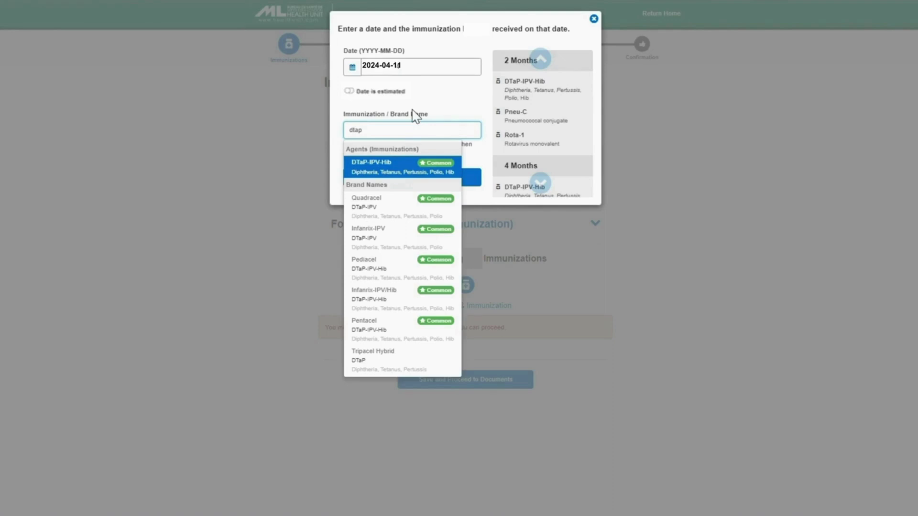
pyautogui.click(402, 172)
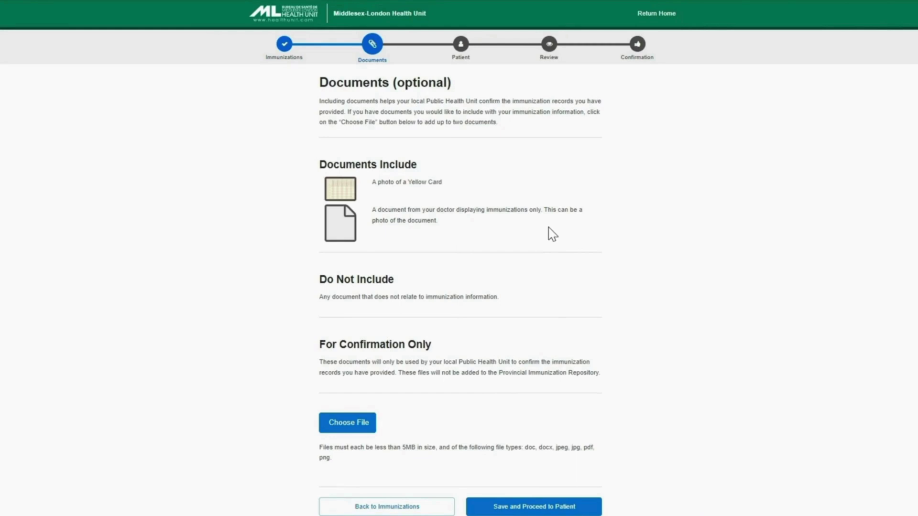
# Scroll through the optional Documents page without uploading a file
pyautogui.scroll(-1, 553, 235)
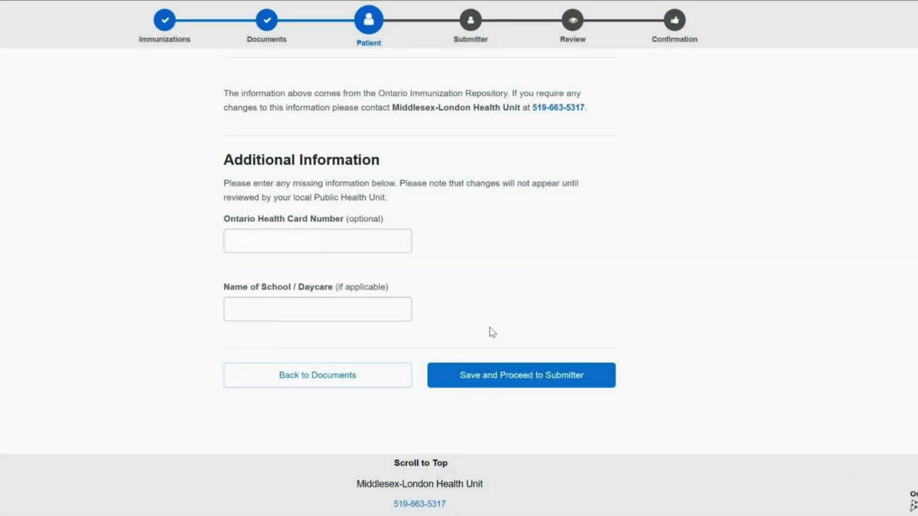
# Set the patient's School/Daycare to the first suggestion matching the typed name
pyautogui.click(284, 309)
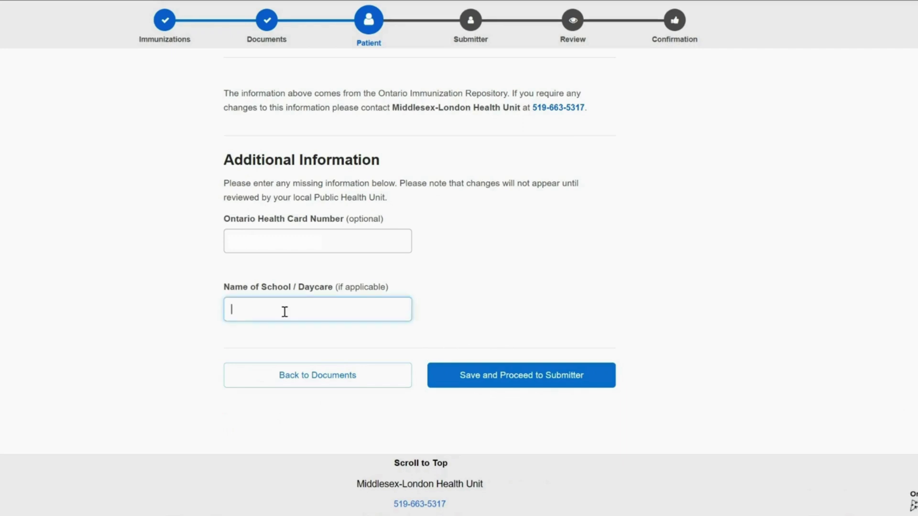
pyautogui.write('Emily')
pyautogui.click(285, 337)
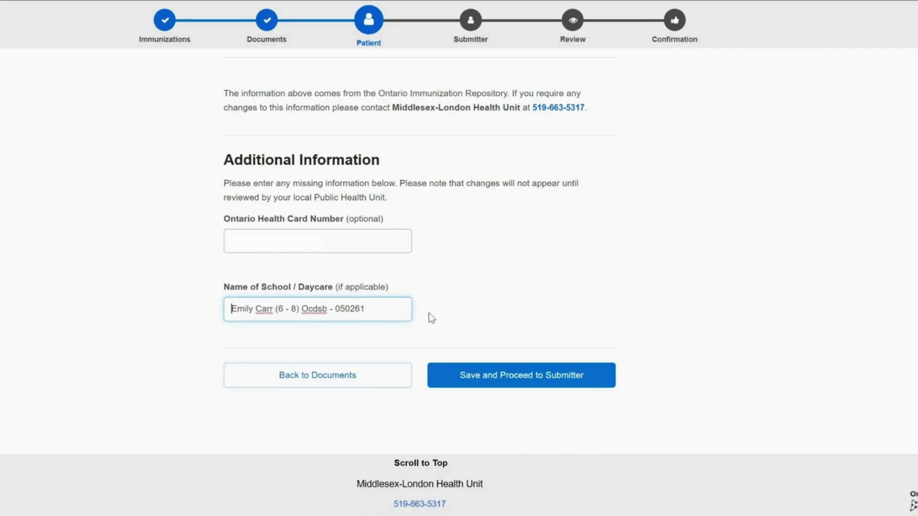
pyautogui.click(553, 383)
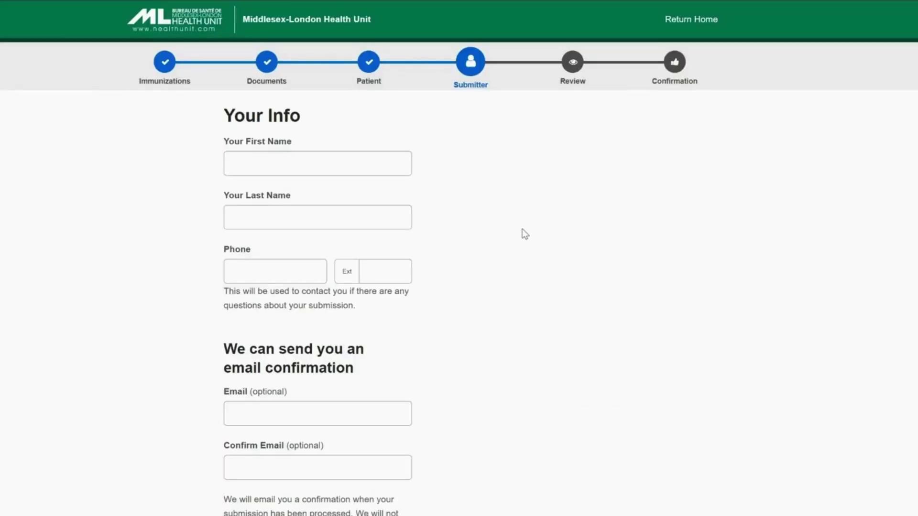
# Enter the submitter's first name, last name and phone number
pyautogui.press('Tab')
pyautogui.press('Tab')
pyautogui.press('Tab')
pyautogui.write('555) ')
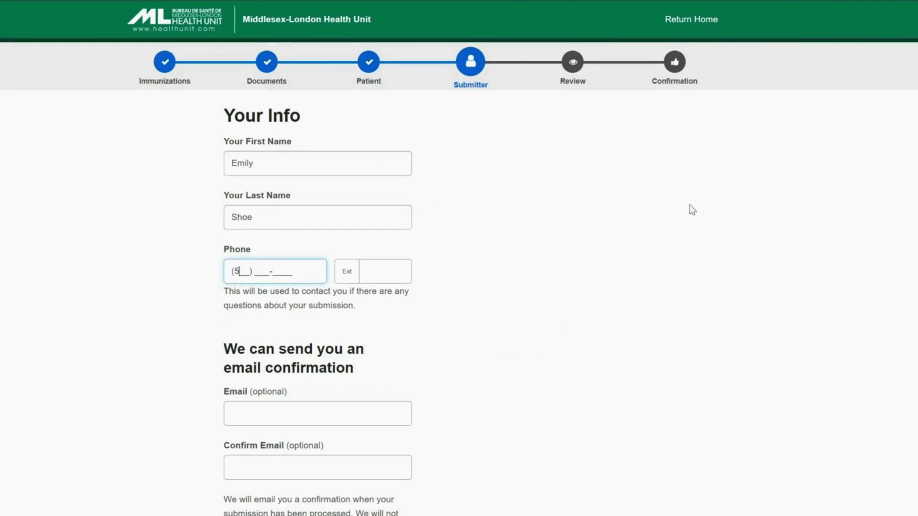
pyautogui.write('555-5555')
# Enter and confirm the submitter's email address, then proceed to Review
pyautogui.scroll(-1, 624, 255)
pyautogui.scroll(-3, 626, 260)
pyautogui.click(391, 256)
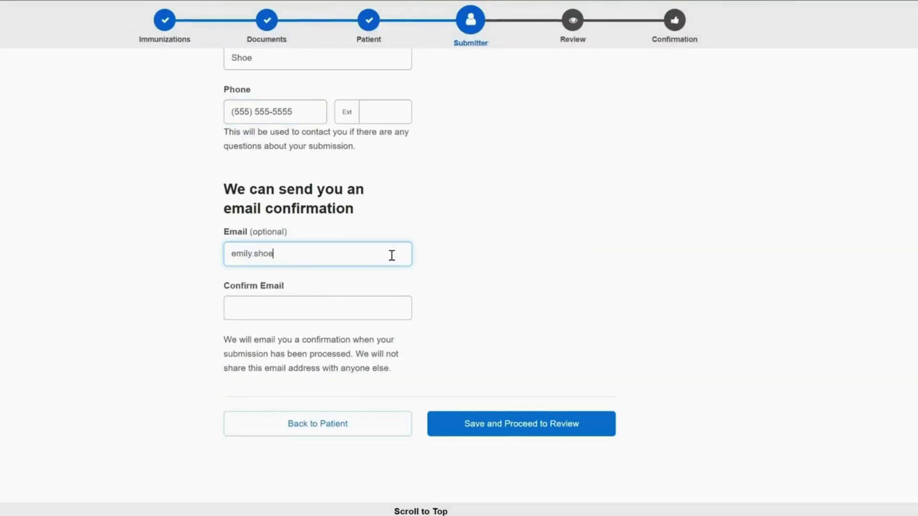
pyautogui.press('Tab')
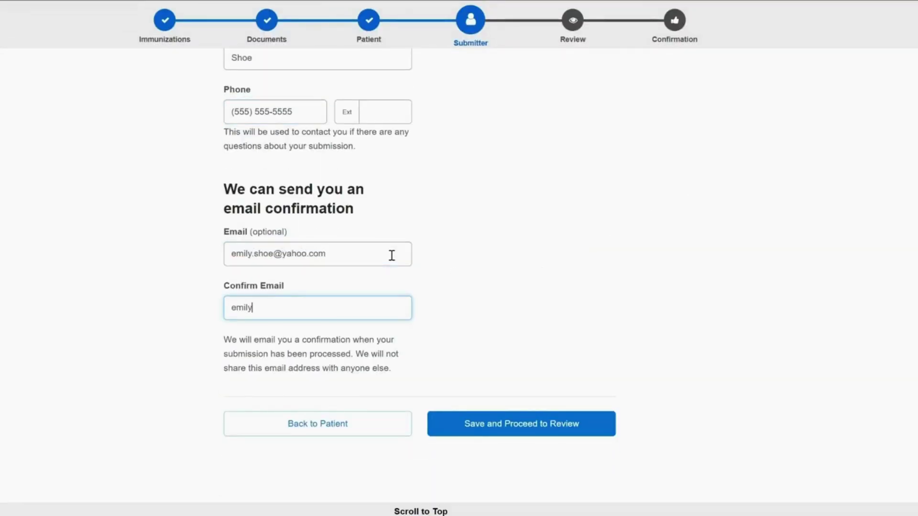
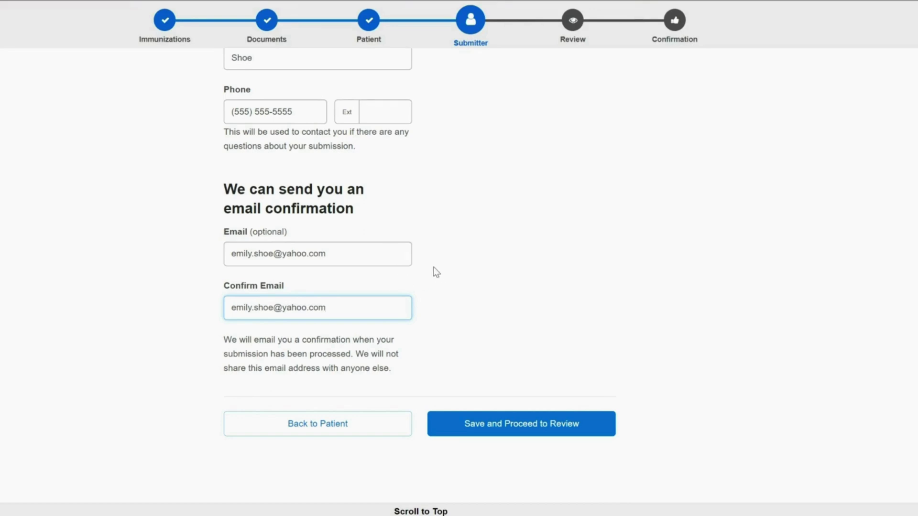
pyautogui.click(506, 417)
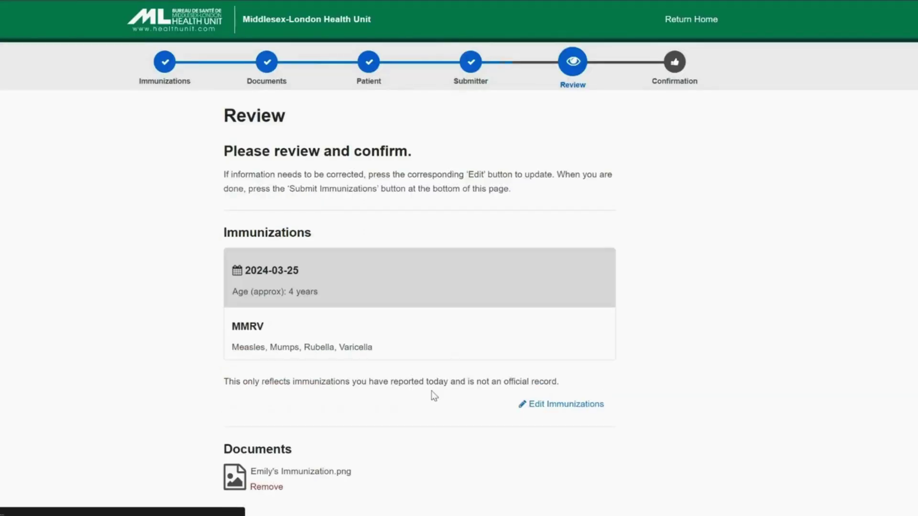